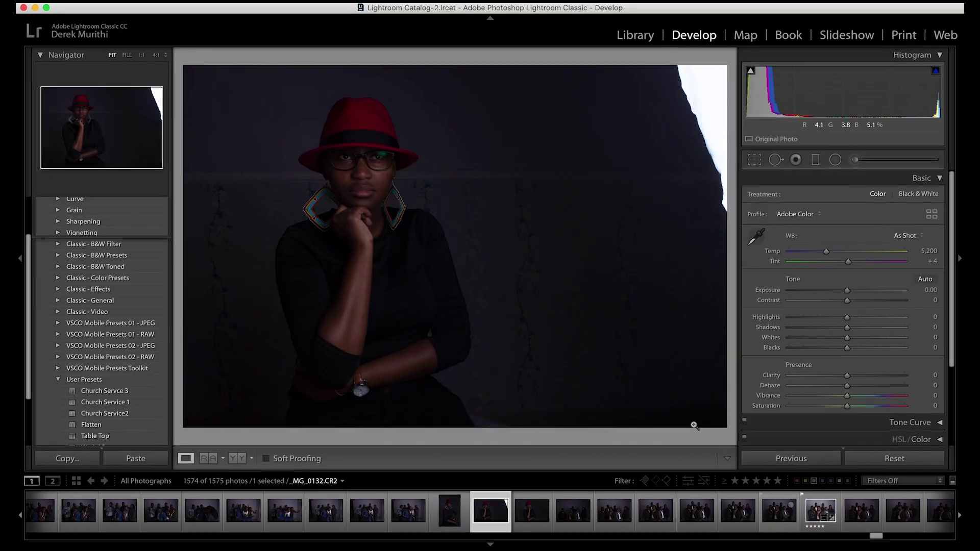
Crop off the white edge, apply the Flatten preset, and lower Highlights to -51
left_click(753, 160)
key("Return")
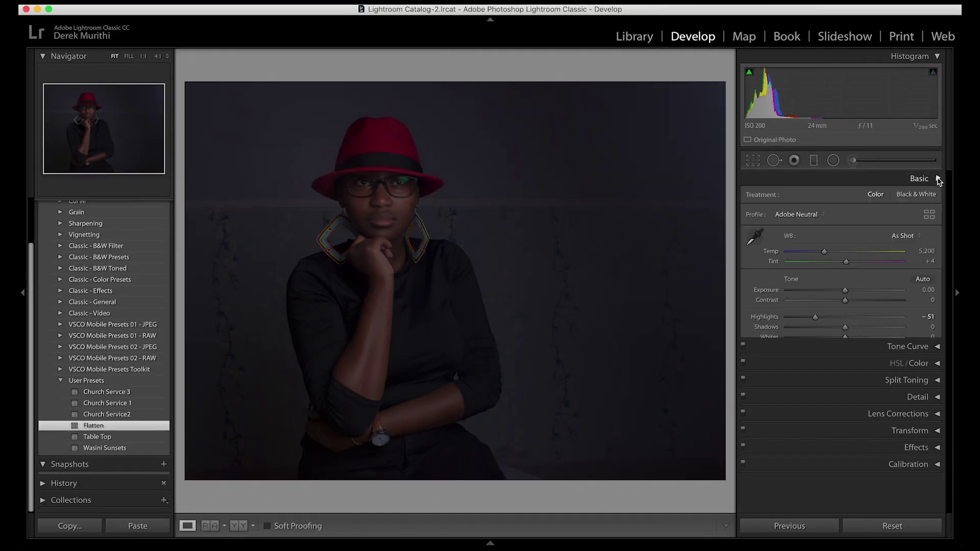
left_click_drag(845, 316, 815, 317)
left_click(919, 178)
Check the lens correction settings and send the photo to Photoshop
left_click(937, 296)
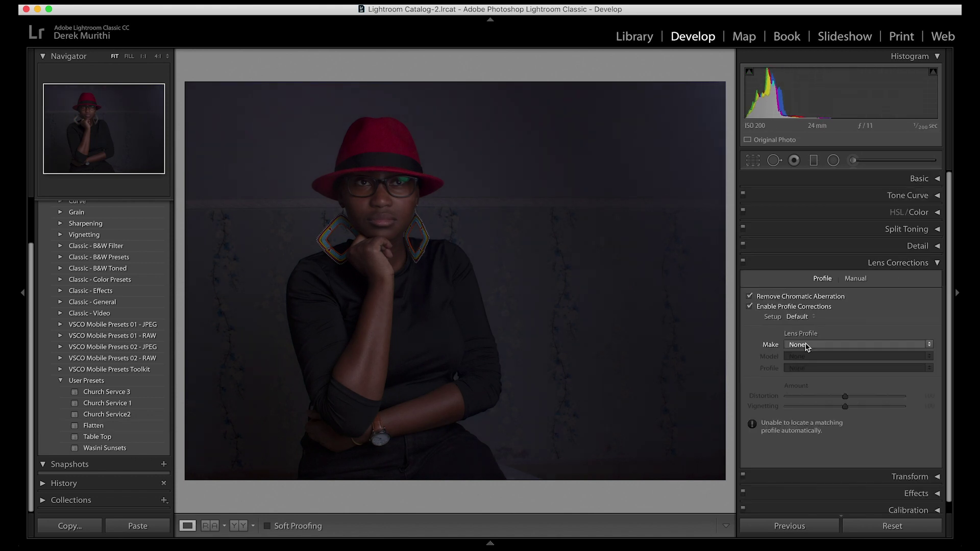
left_click(937, 296)
right_click(585, 192)
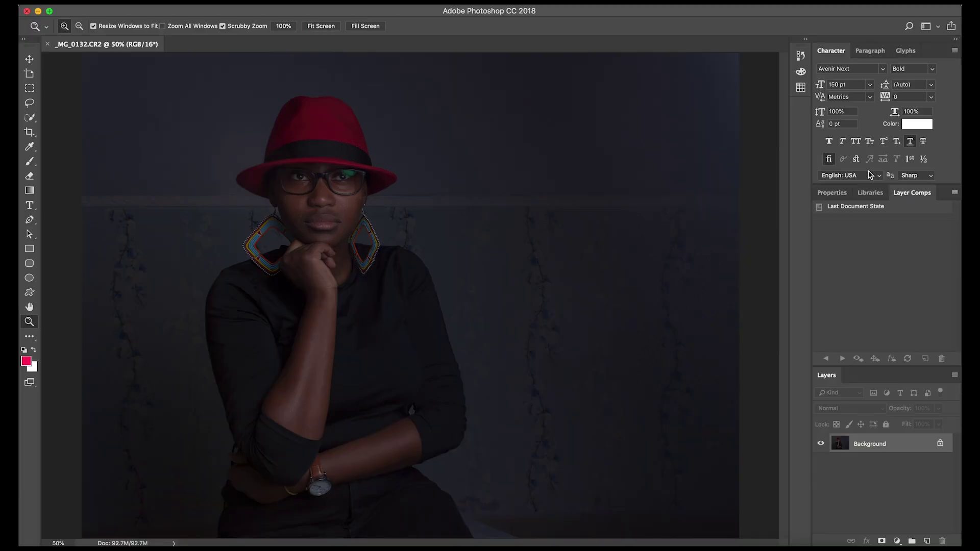
left_click(377, 2)
Switch workspace and run the action that creates the Clean Up layer
left_click(544, 27)
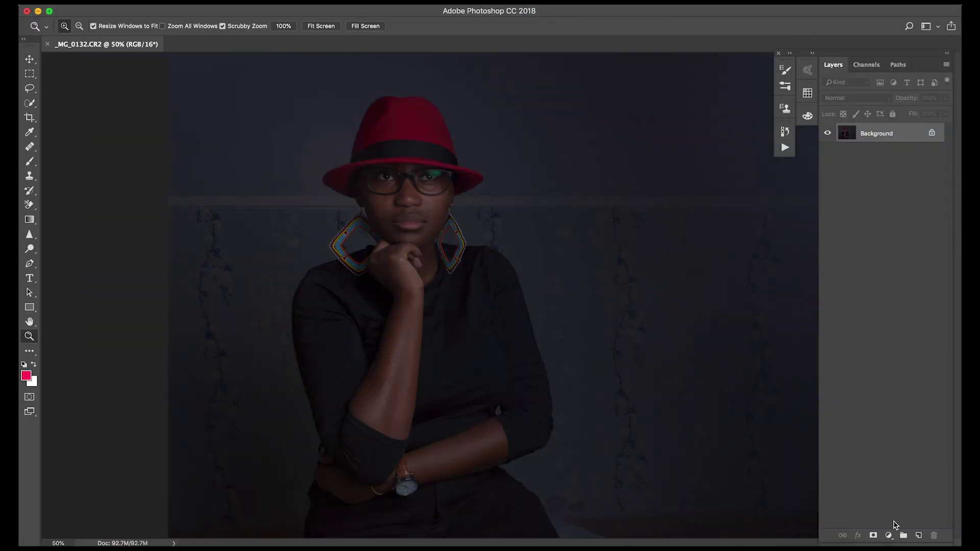
left_click(786, 131)
left_click(693, 255)
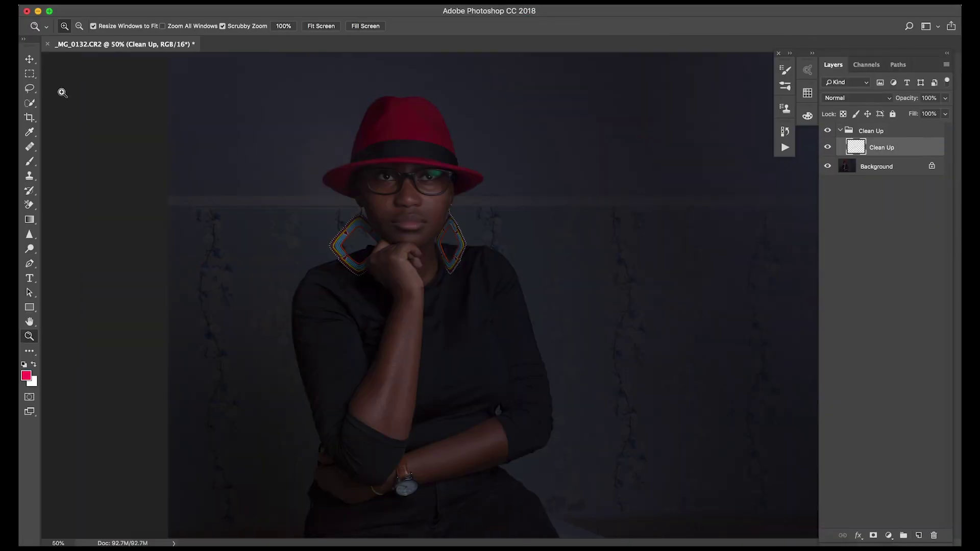
Heal blemishes below the lower lip and under the eye with the Healing Brush
left_click_drag(425, 211, 503, 265)
key("j")
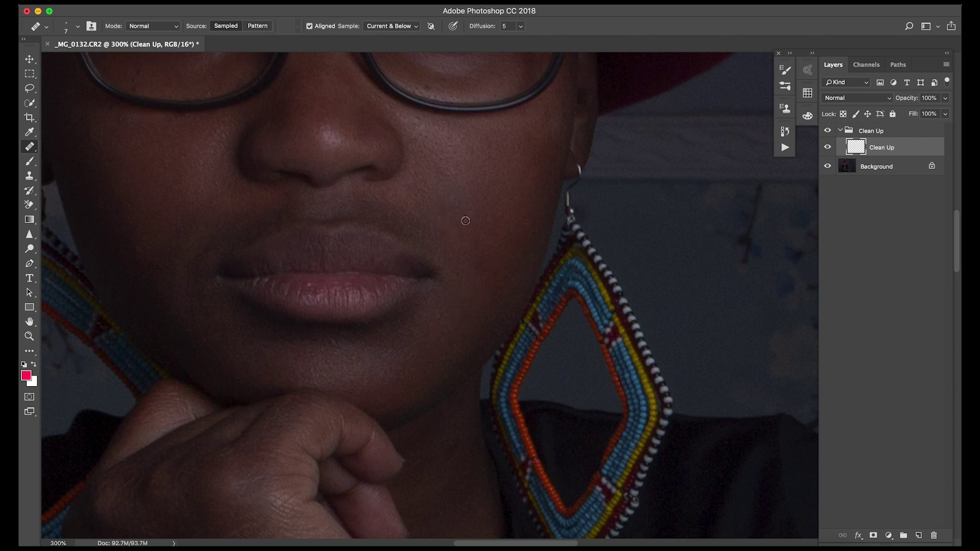
left_click(331, 338)
scroll(422, 304, "up", 5)
left_click(132, 197, "alt")
left_click(424, 190)
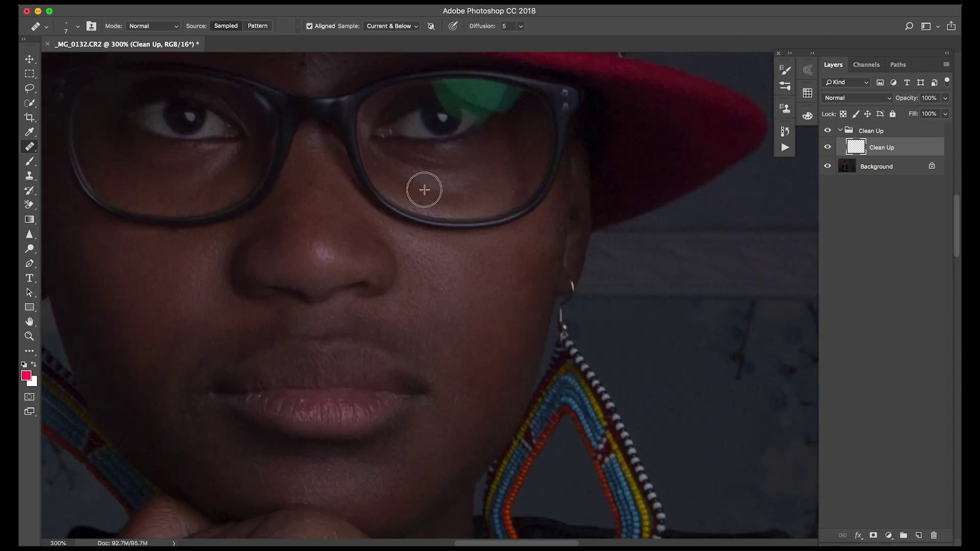
left_click(425, 190)
scroll(279, 174, "up", 4)
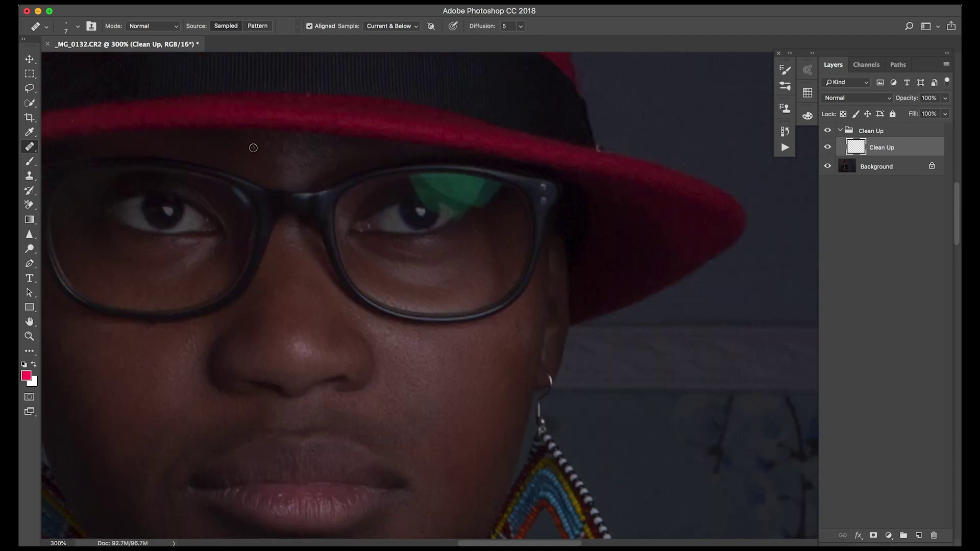
key("z")
Save the file as IMG 1.psd in Photoshop format on the Desktop
key("super+0")
left_click(140, 112)
type("Ki.tif")
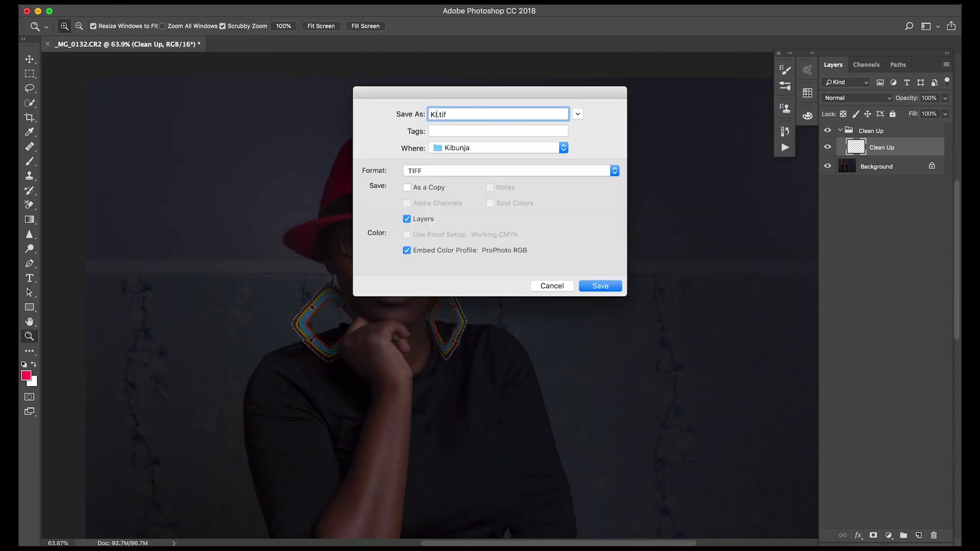
type("1")
left_click(564, 147)
left_click(464, 299)
left_click(511, 170)
left_click(434, 49)
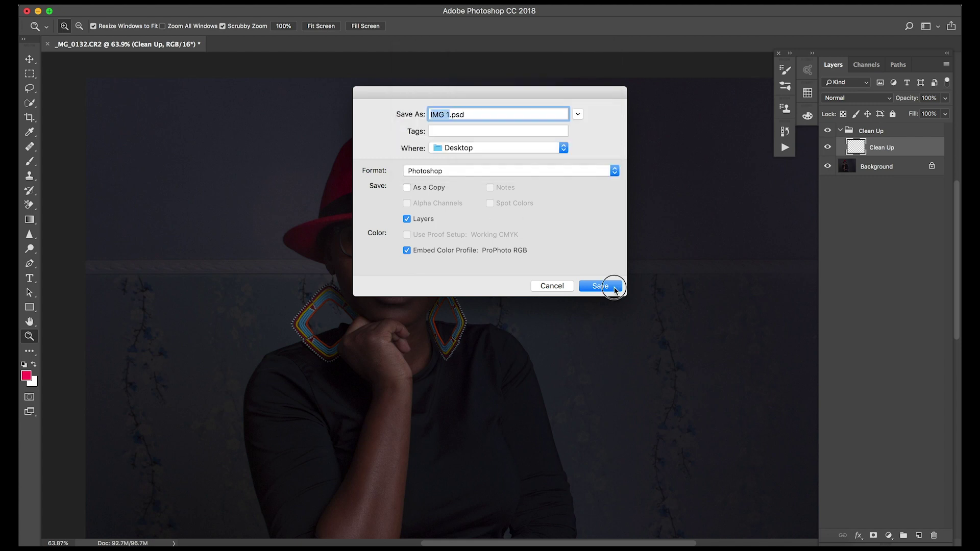
left_click(601, 286)
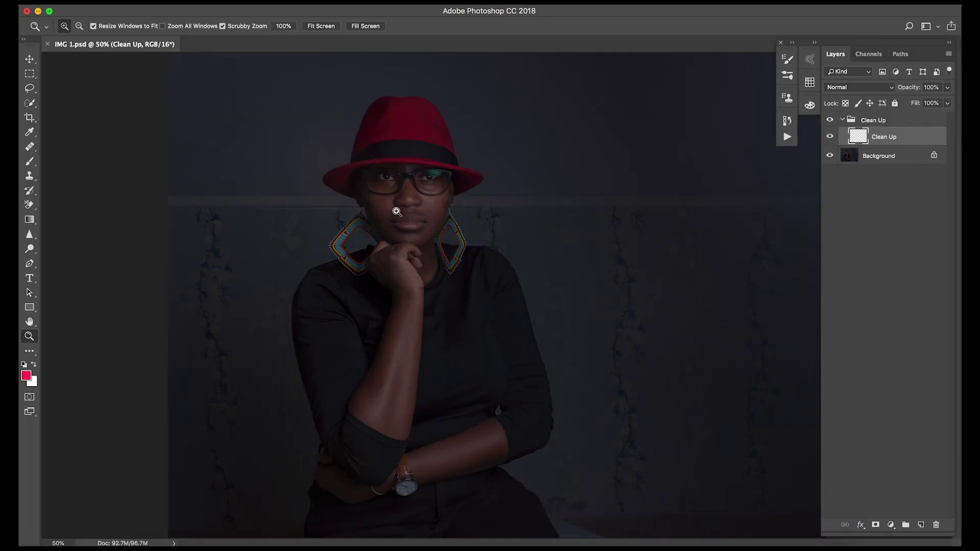
Zoom in on the face, set brush flow to 1%, and check the Dodge layer's effect
left_click_drag(403, 209, 474, 185)
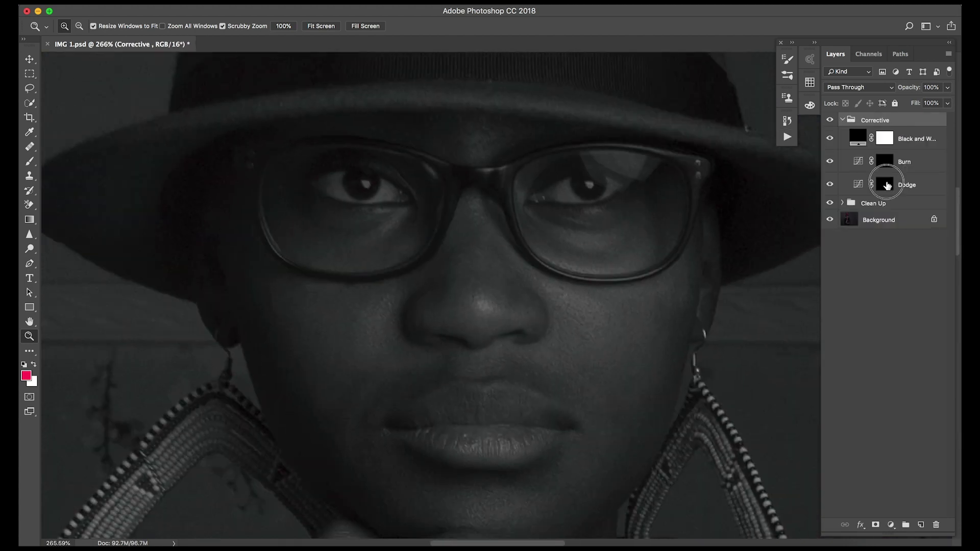
left_click_drag(325, 27, 287, 39)
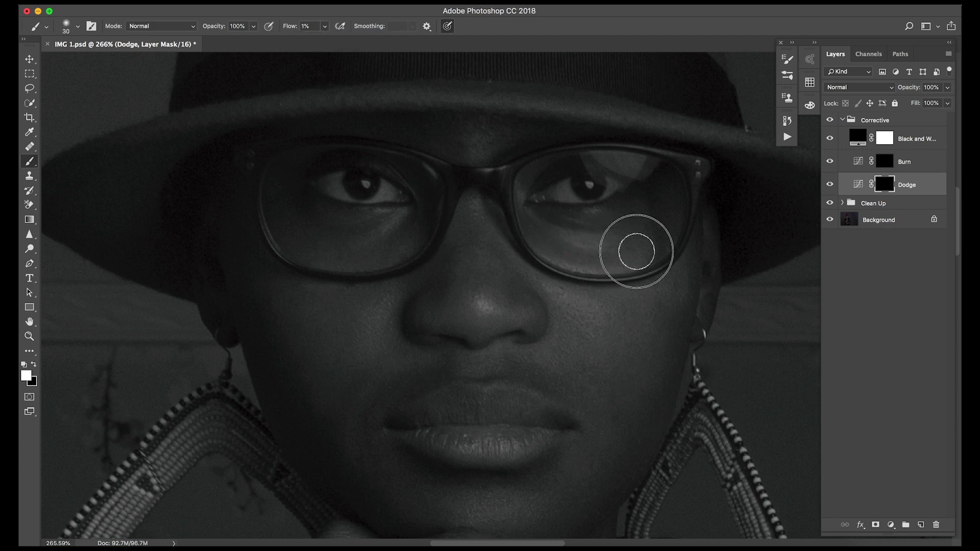
left_click(830, 184)
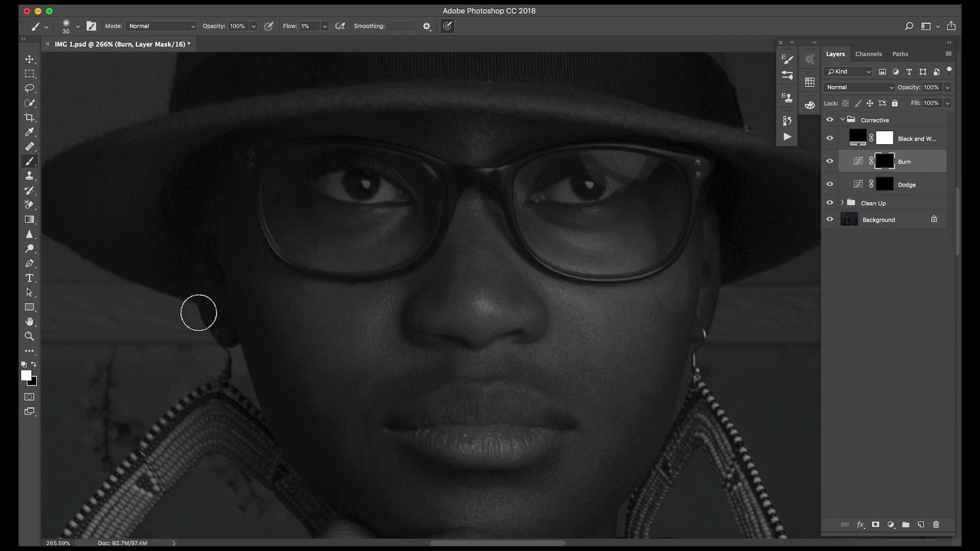
Group the Burn and Dodge layers into a group named DB
left_click(901, 171, "shift")
key("ctrl+g")
type("B")
key("Return")
key("Return")
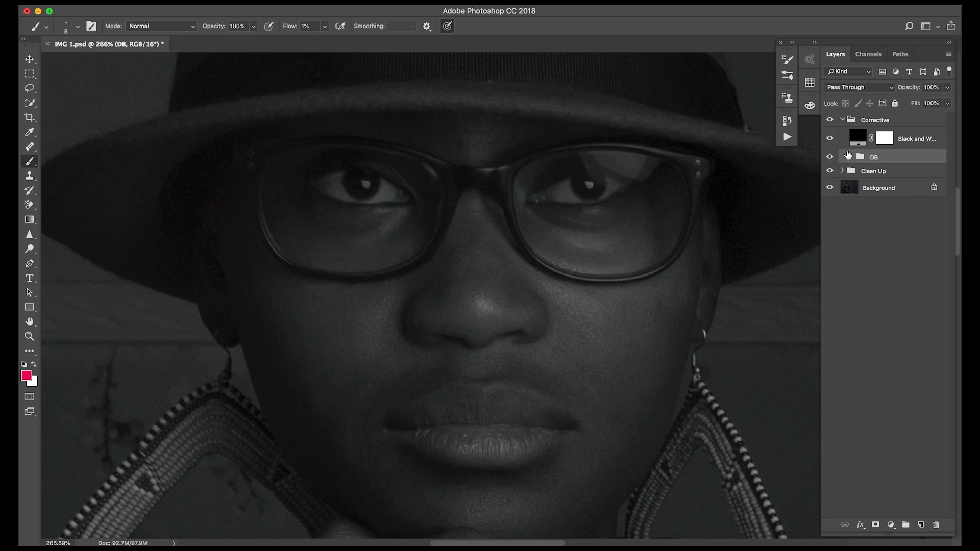
Target the Burn and Dodge masks with a size-10 white brush, toggling the black-and-white helper
left_click(851, 157)
left_click(893, 175)
key("d")
key("x")
key("bracketleft")
key("bracketleft")
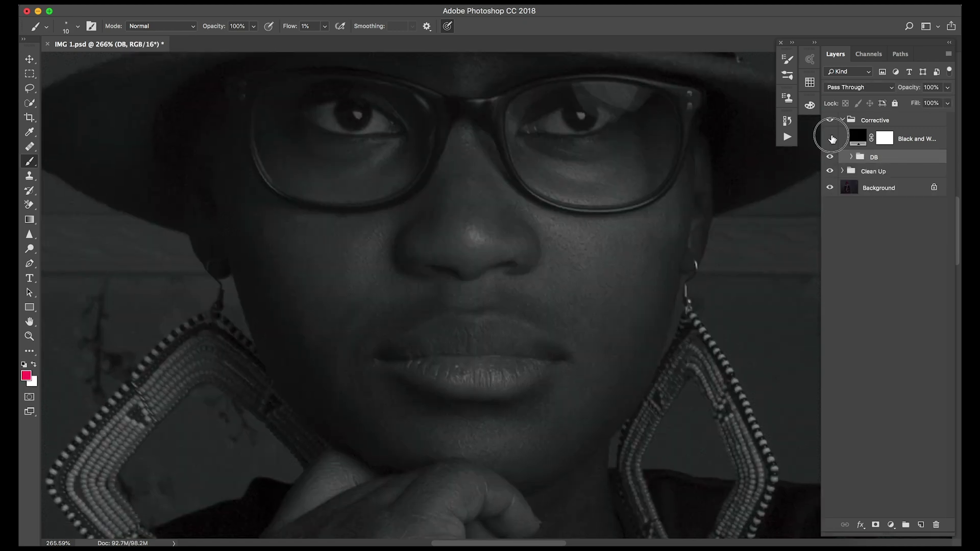
left_click(830, 139)
left_click(830, 139)
left_click(851, 157)
left_click(894, 175)
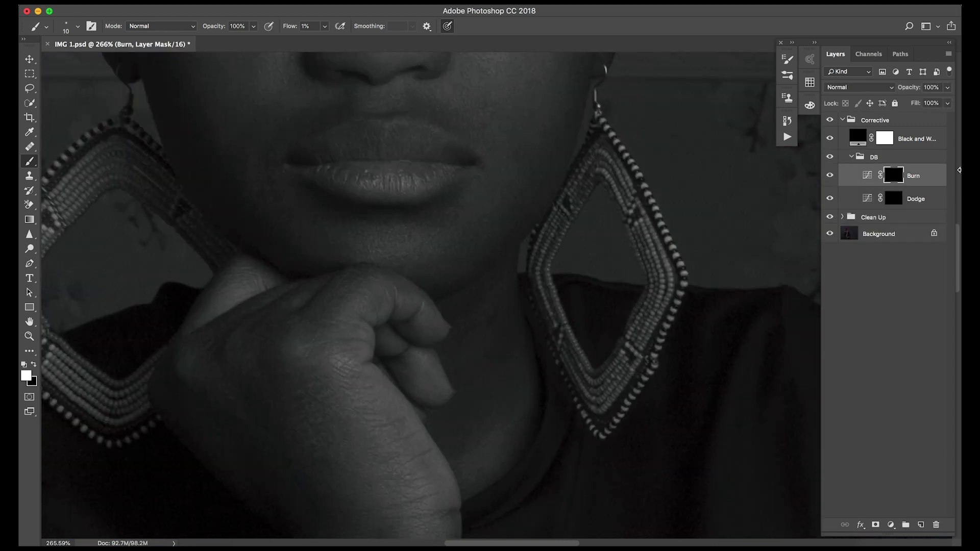
key("alt+bracketleft")
scroll(510, 327, "up", 10)
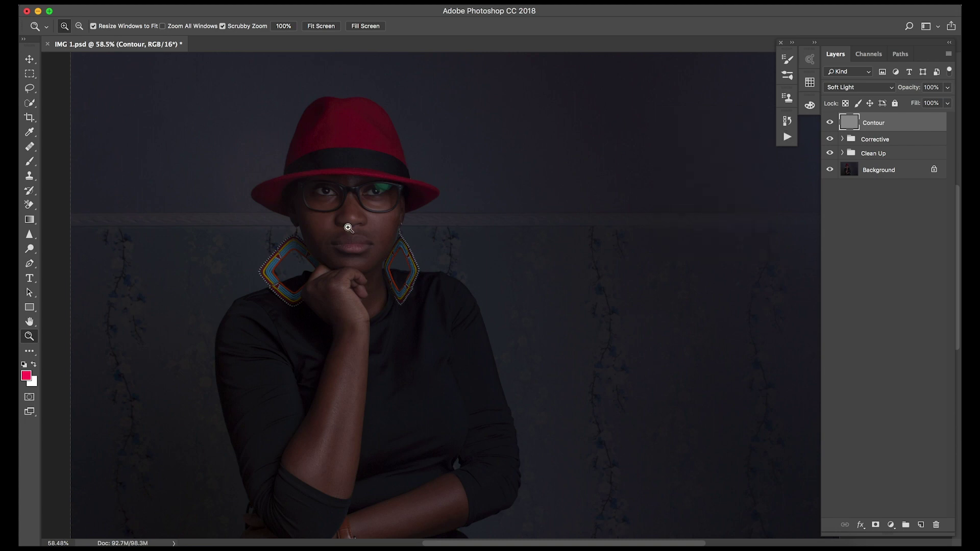
Set the Dodge tool to 5% exposure and zoom in to 138%
key("o")
scroll(307, 132, "up", 2)
double_click(218, 26)
type("5")
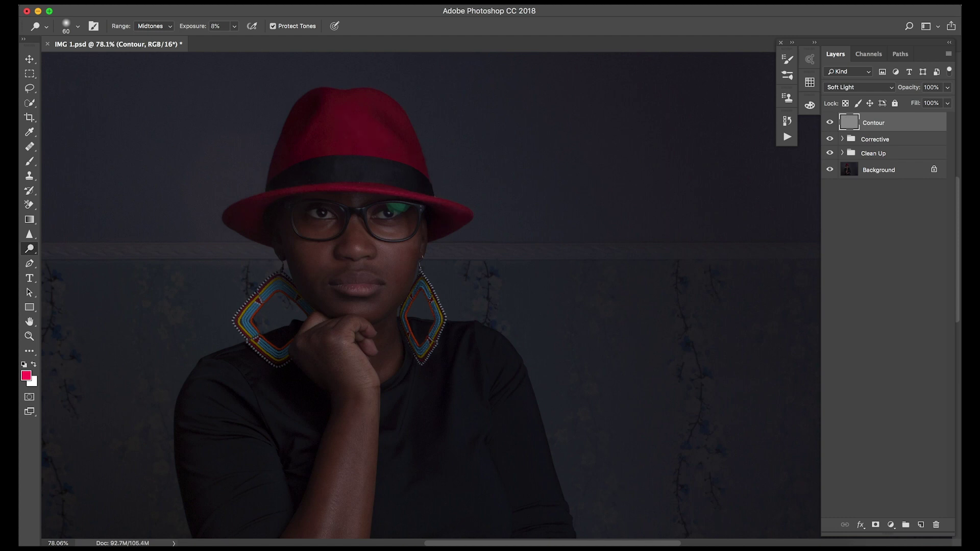
left_click_drag(305, 256, 337, 256)
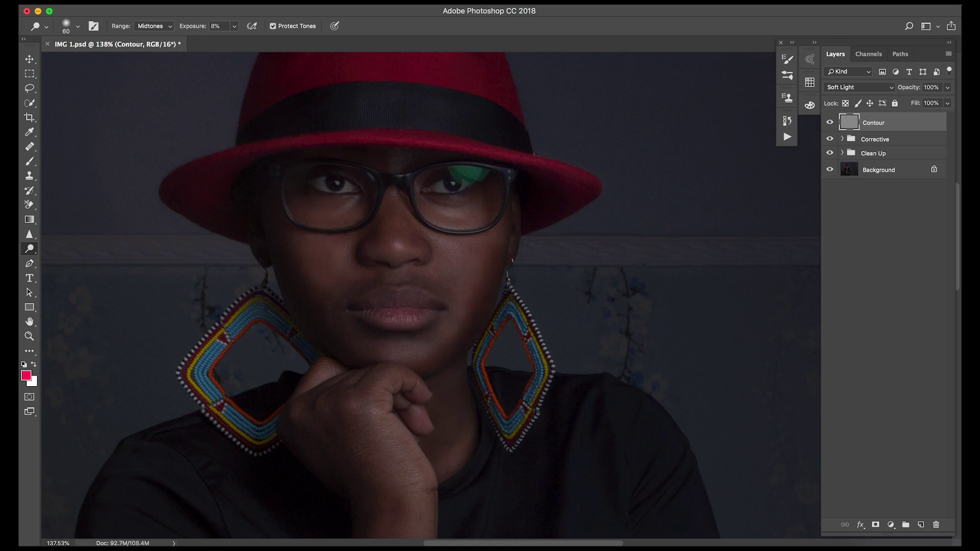
Dodge faint strokes over the shirt and forearm
scroll(398, 296, "down", 5)
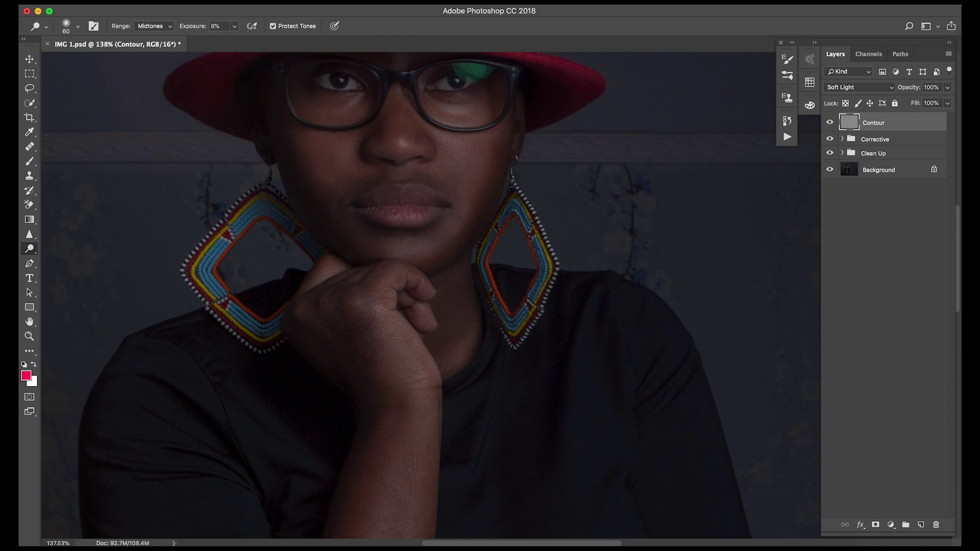
scroll(398, 296, "down", 6)
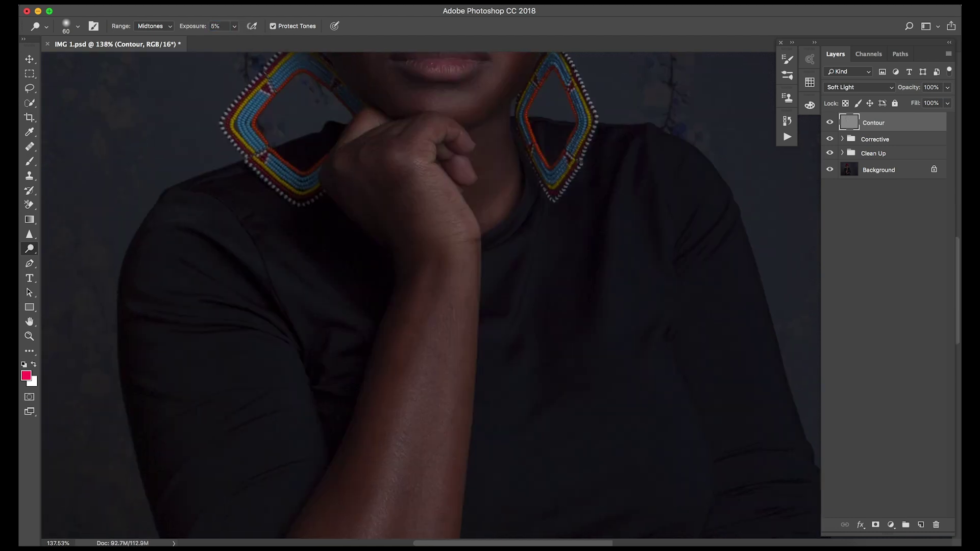
scroll(428, 296, "down", 10)
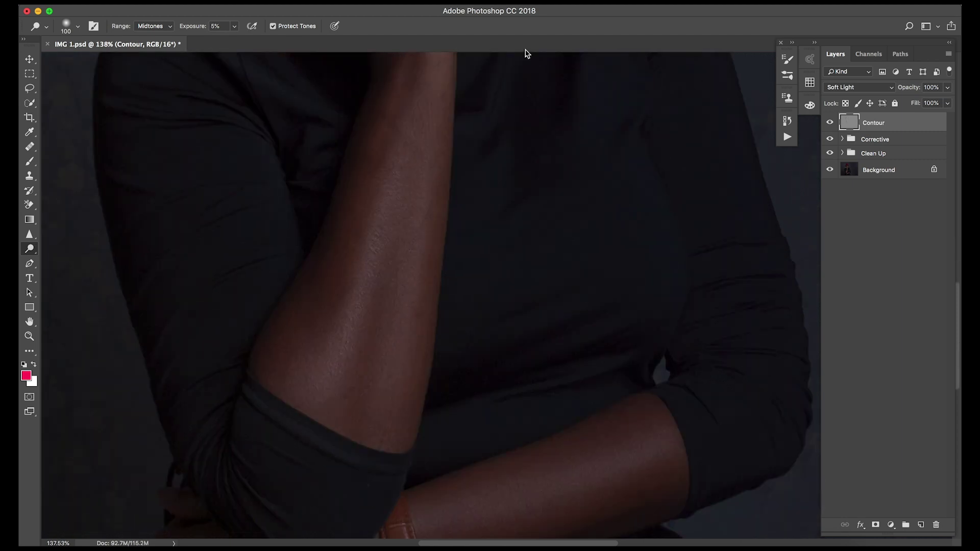
scroll(393, 291, "up", 8)
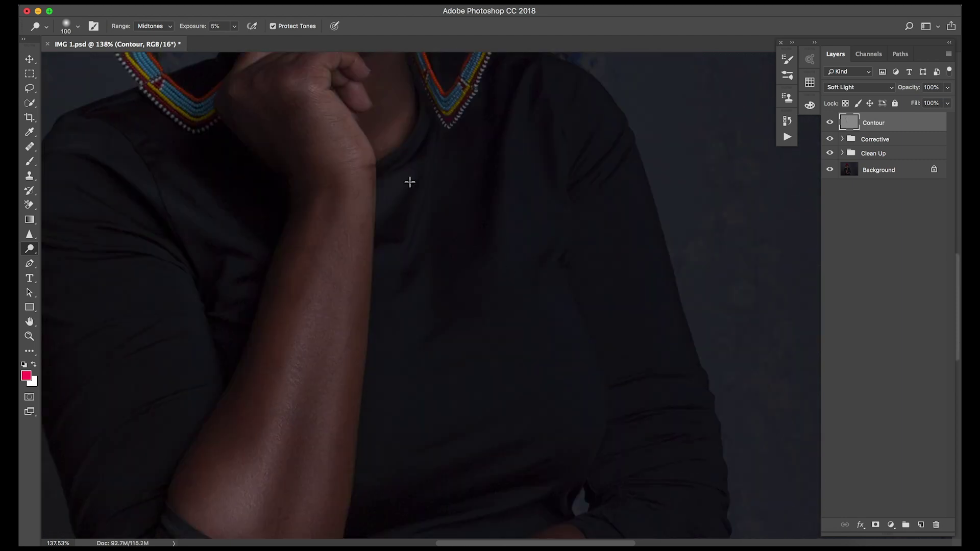
left_click_drag(443, 360, 534, 213)
scroll(538, 234, "down", 5)
scroll(461, 300, "down", 5)
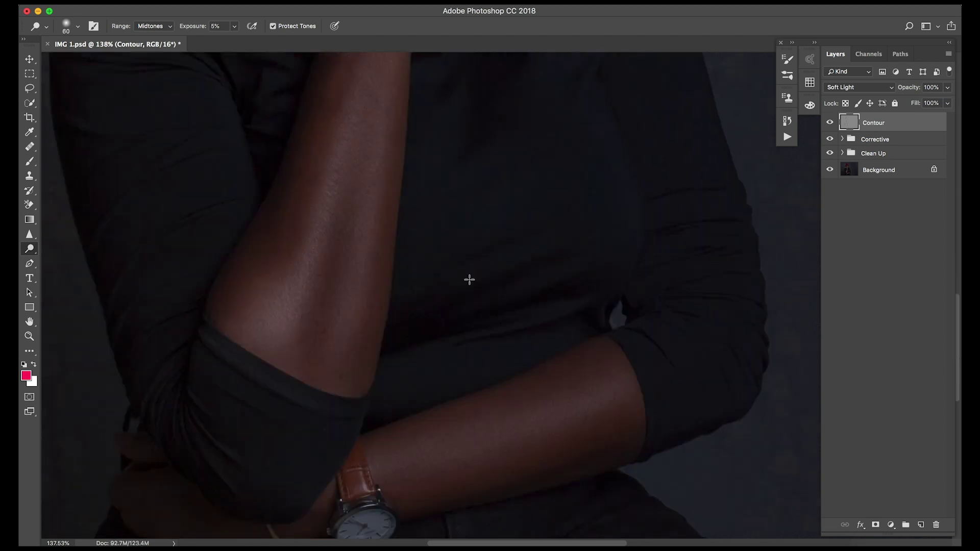
left_click_drag(501, 497, 547, 476)
Enlarge the brush to 60 and fit the whole image in view
key("bracketright")
key("bracketright")
key("bracketright")
scroll(714, 248, "up", 5)
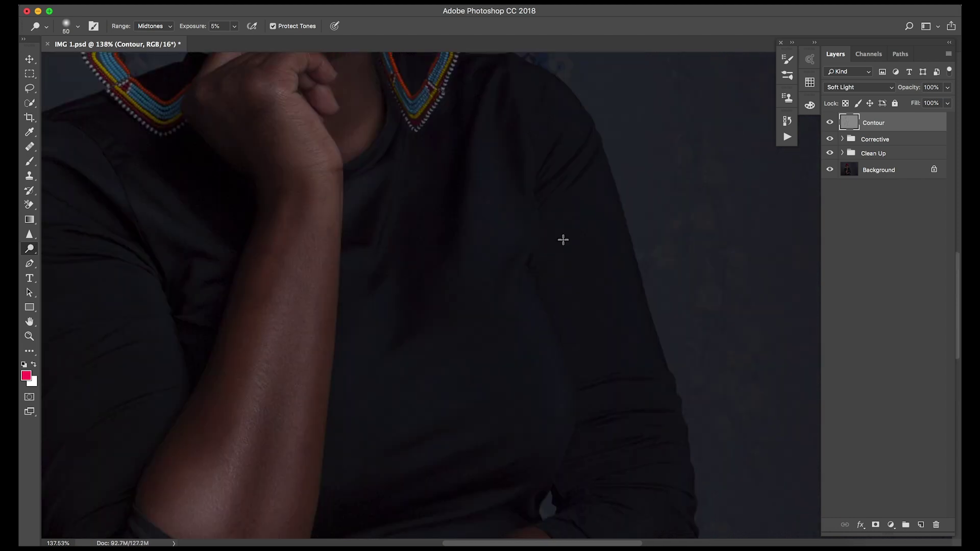
key("z")
key("ctrl+0")
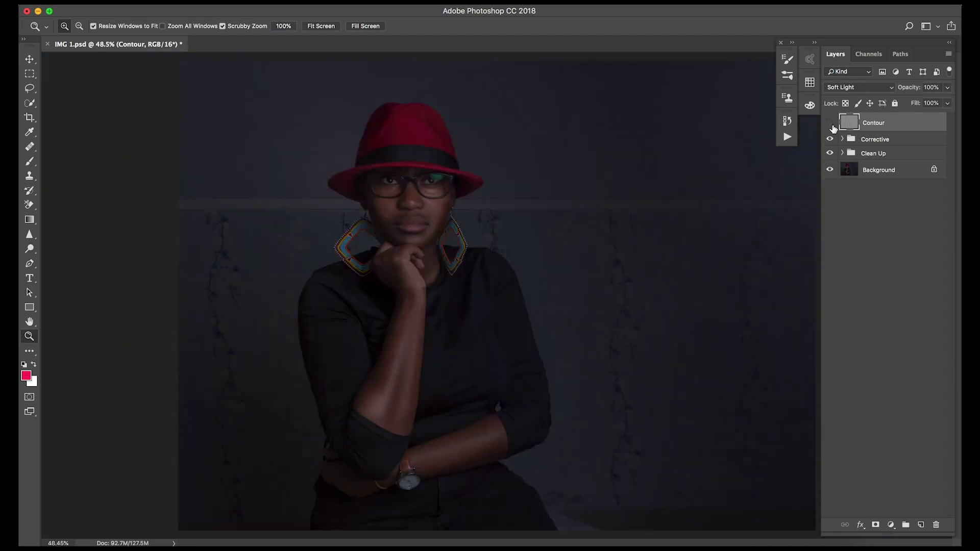
left_click(948, 104)
Set Contour opacity to 77%, group it as Contouring, and group the retouching folders as DB
left_click_drag(948, 103, 935, 102)
key("ctrl+g")
type("uring")
key("Return")
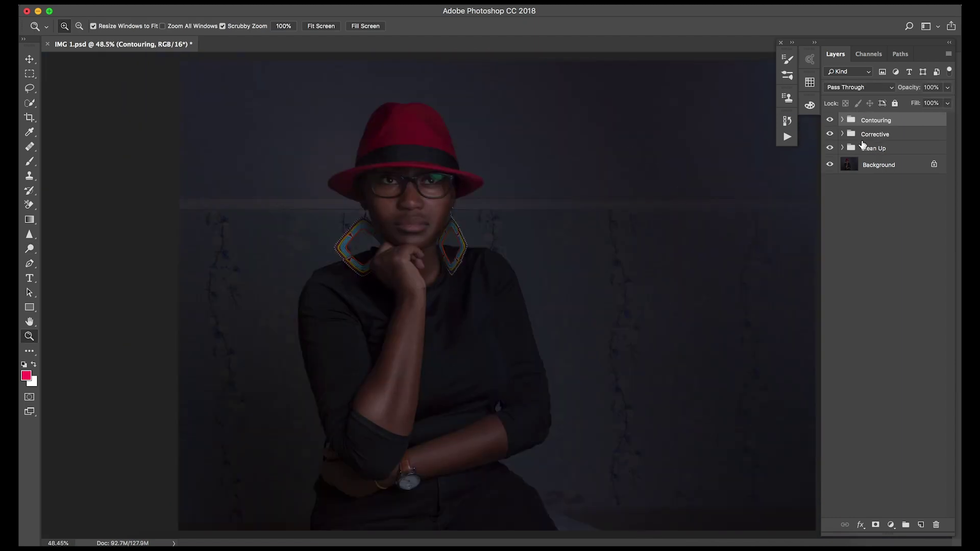
key("ctrl+g")
double_click(870, 120)
type("DB")
Add a Black & White adjustment layer blended Soft Light at 83% opacity
left_click(891, 525)
left_click(902, 442)
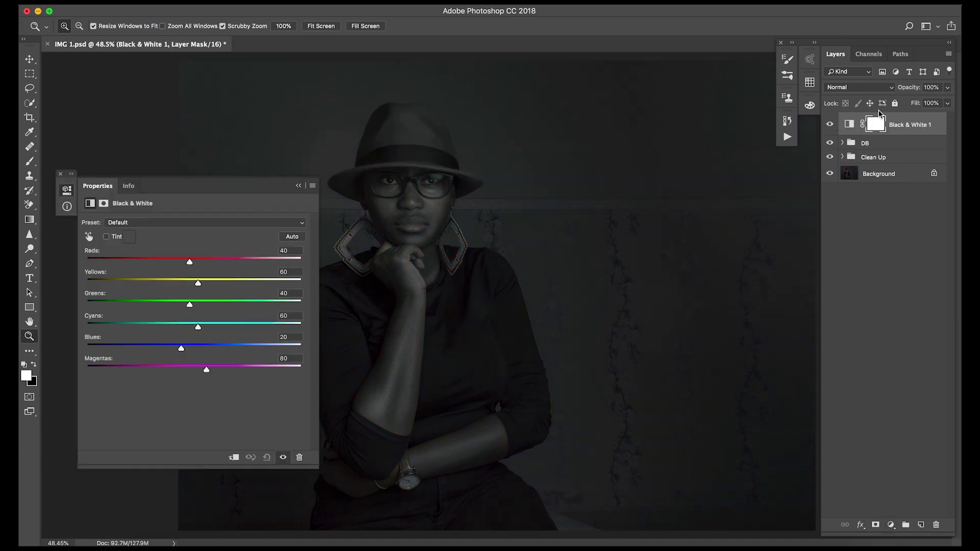
left_click(859, 87)
left_click(858, 225)
left_click(948, 88)
left_click_drag(947, 103, 919, 102)
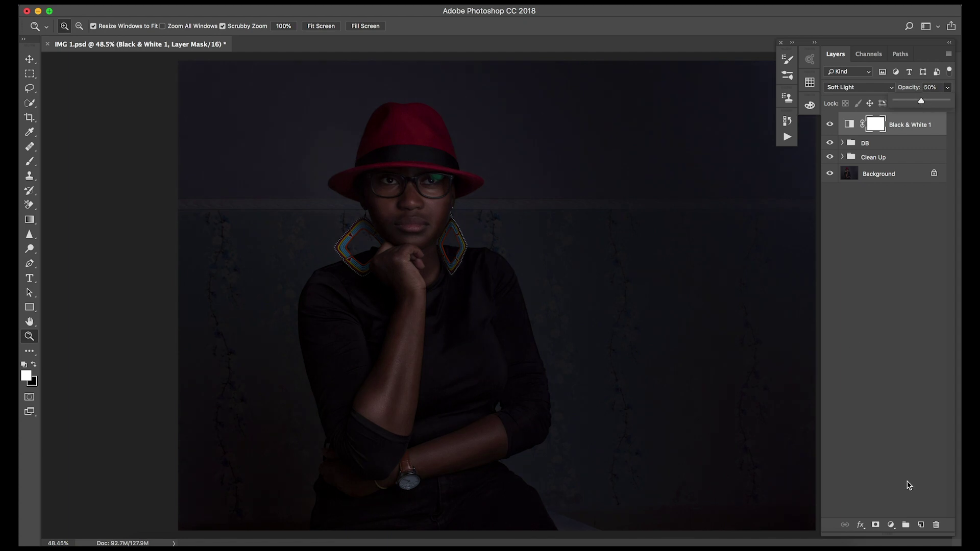
Add a Curves layer masked by an inverted Apply Image, refined with Levels
left_click(891, 525)
left_click(902, 386)
left_click(738, 148)
left_click(801, 122)
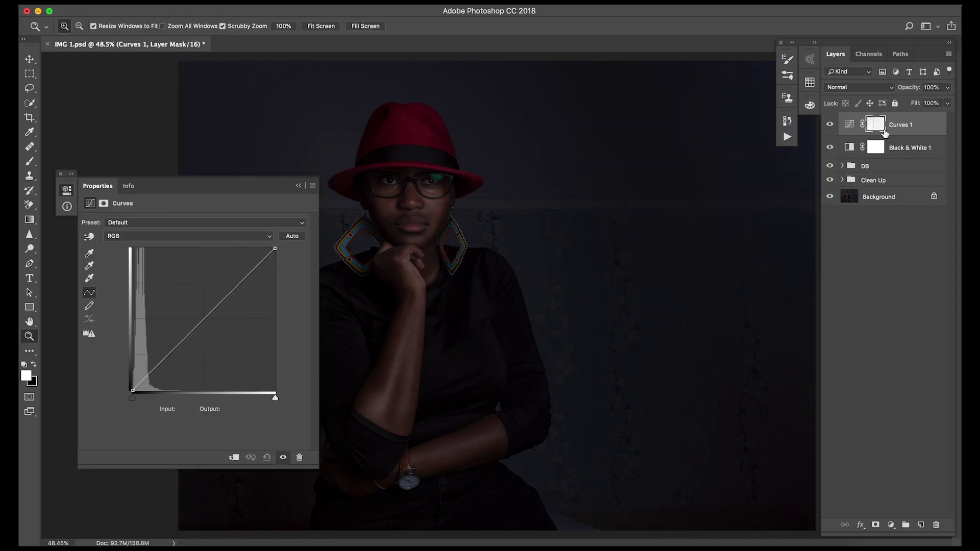
left_click(876, 125, "alt")
key("ctrl+l")
left_click(923, 105)
key("z")
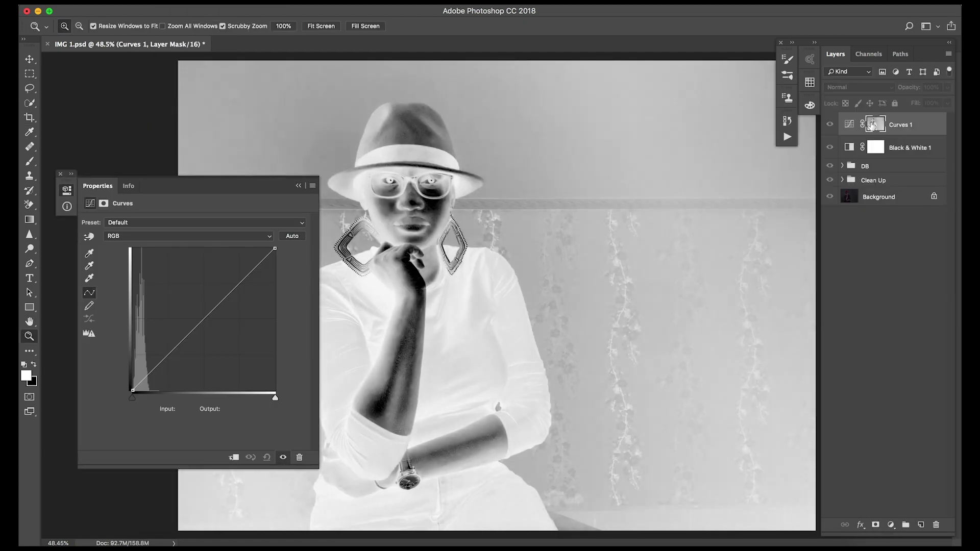
left_click(876, 124, "alt")
left_click_drag(208, 182, 178, 180)
left_click(467, 191)
Group the Curves and Black & White 1 layers into a group named Luminosity
left_click(919, 147, "shift")
key("ctrl+g")
double_click(885, 119)
key("Return")
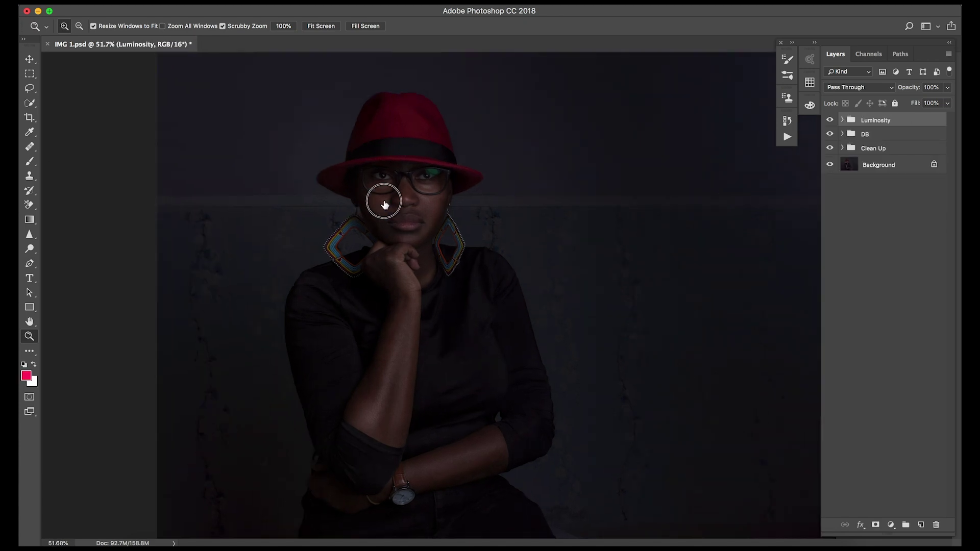
Toggle the Luminosity group, select the Contour layer, and fit the portrait on screen
left_click(383, 204)
left_click(830, 120)
left_click(852, 148)
left_click(891, 165)
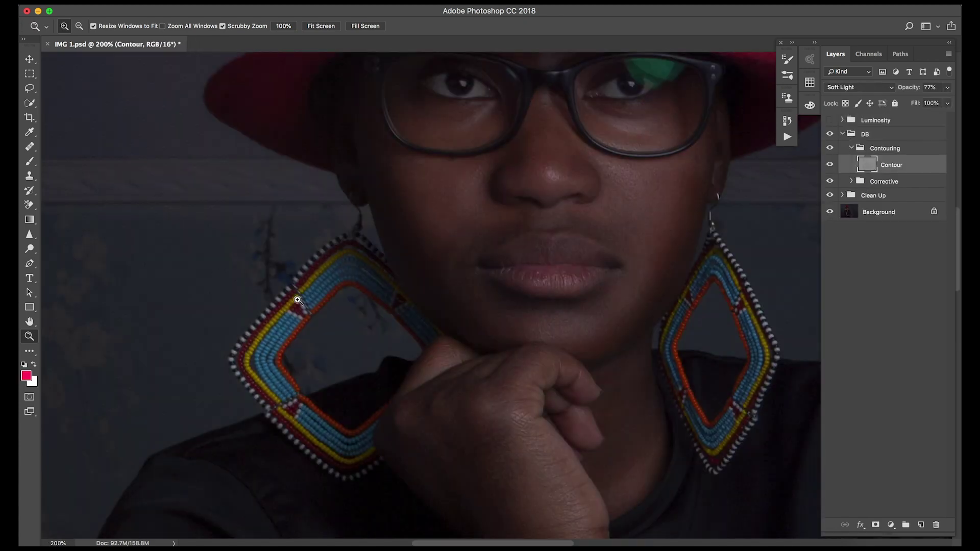
key("o")
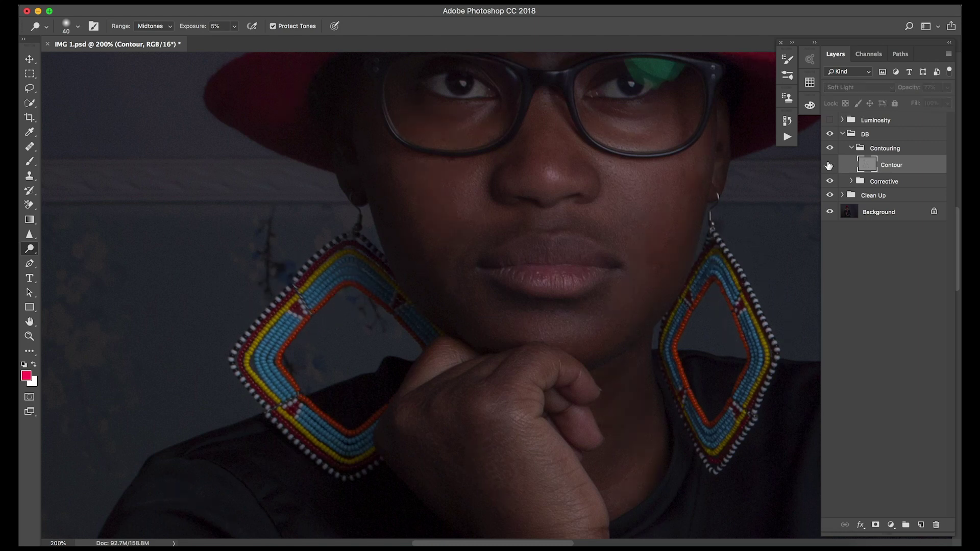
left_click(852, 148)
left_click(843, 134)
key("z")
left_click_drag(510, 254, 406, 254)
key("super+0")
Add a Channel Mixer adjustment layer
left_click(891, 524)
left_click(897, 445)
left_click(272, 222)
Apply a black-and-white Channel Mixer preset in Soft Light, raising the Red, Green and Blue channels
left_click(153, 267)
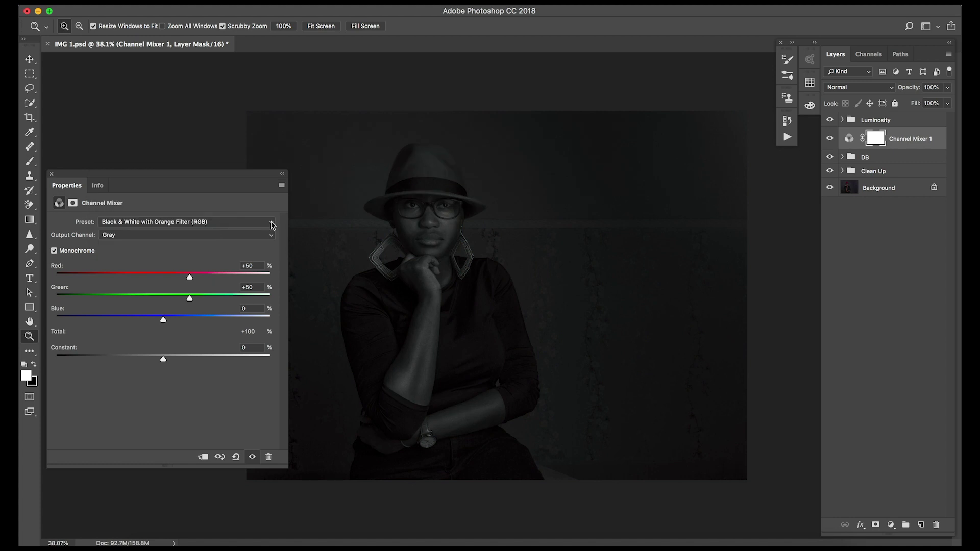
left_click(860, 87)
left_click(848, 229)
left_click_drag(166, 322, 215, 320)
left_click_drag(217, 276, 234, 277)
left_click_drag(163, 298, 177, 298)
left_click(282, 174)
Set the layer to 22% opacity, rename it Contrast, and move it to the top
left_click_drag(948, 87, 919, 102)
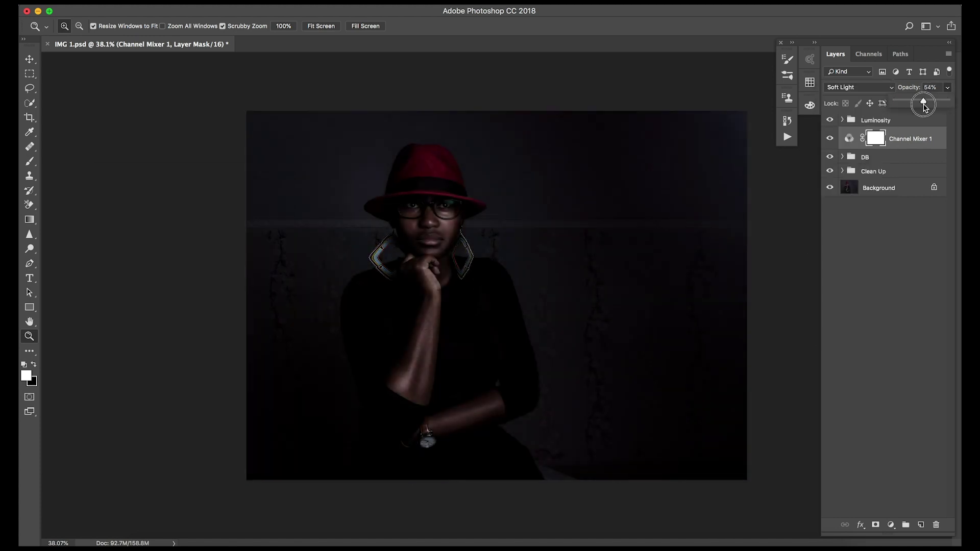
left_click_drag(915, 104, 907, 102)
double_click(912, 140)
type("Contrast")
key("Return")
key("ctrl+bracketright")
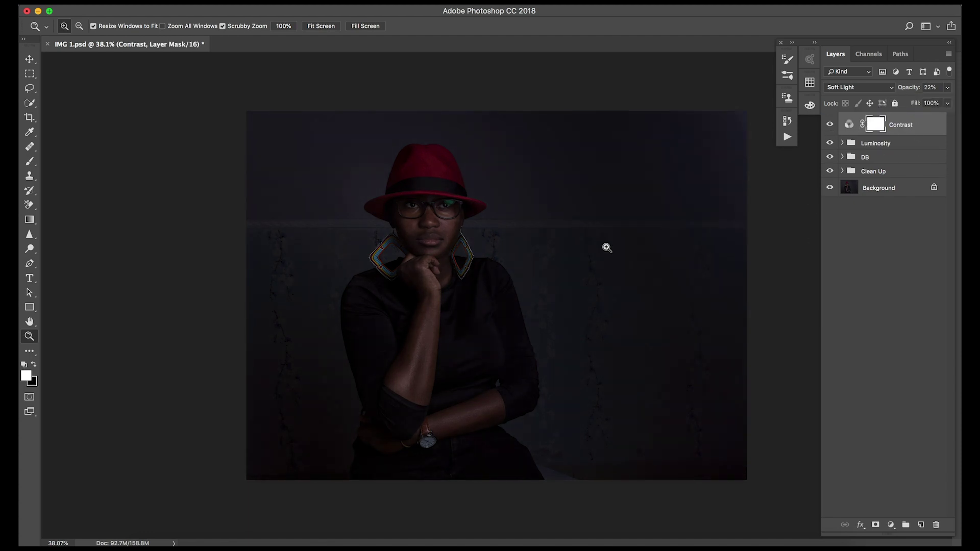
left_click(443, 219)
left_click(788, 137)
left_click(705, 243)
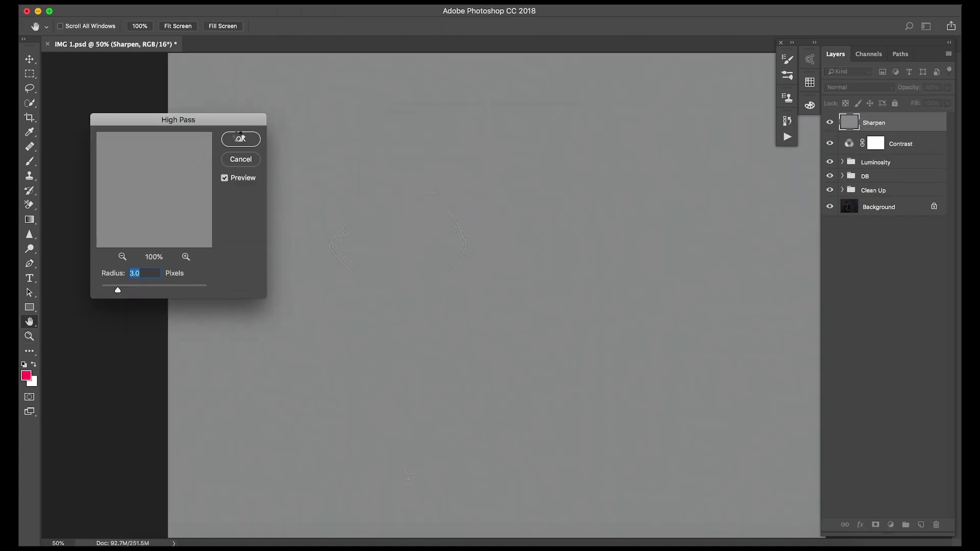
Confirm High Pass sharpening and 3% Add Noise while the finishing action runs
left_click(251, 148)
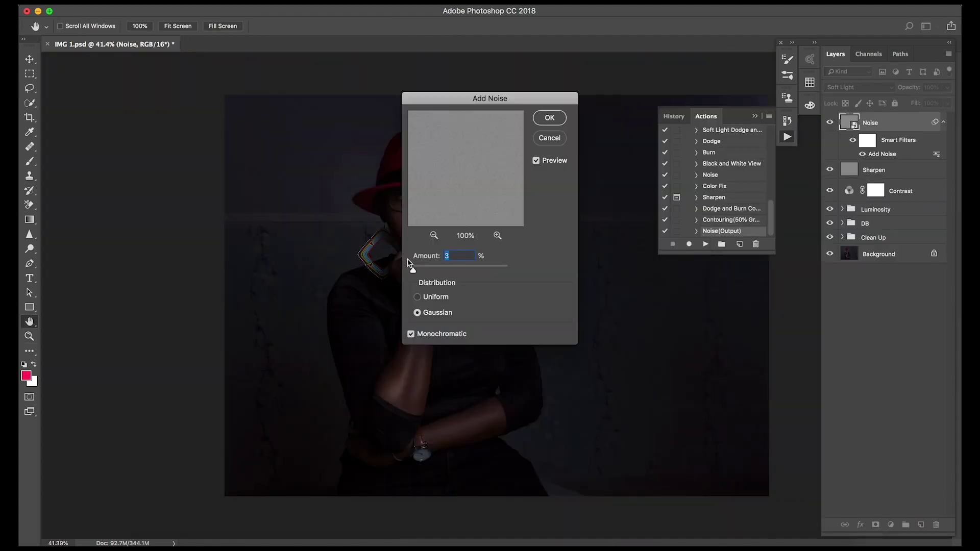
left_click(551, 119)
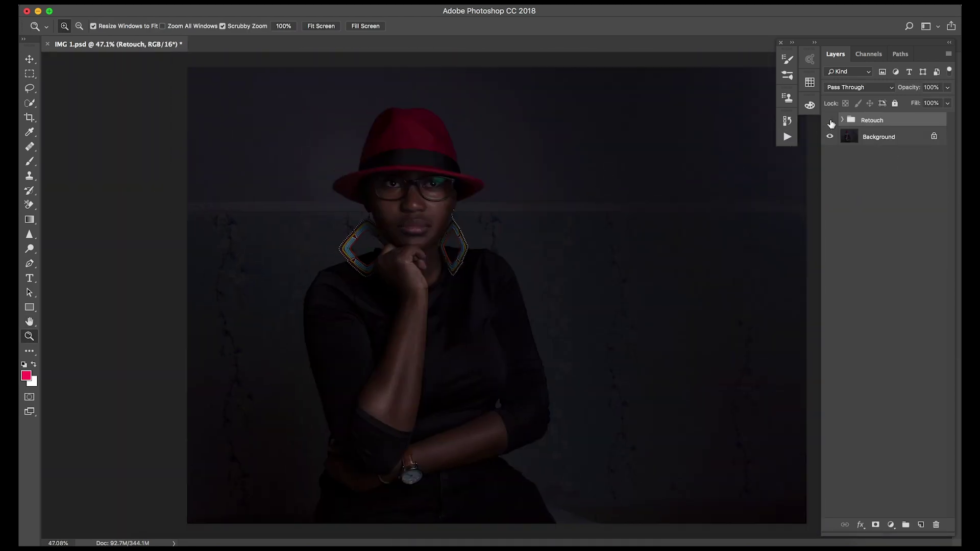
Save over the existing IMG 1.psd, replacing it, and close the document
left_click(137, 116)
left_click(592, 285)
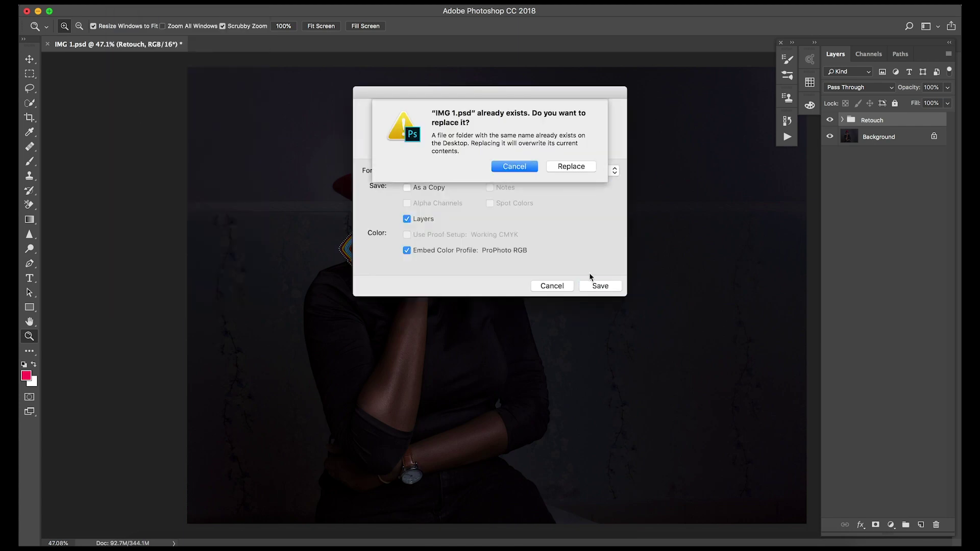
left_click(563, 167)
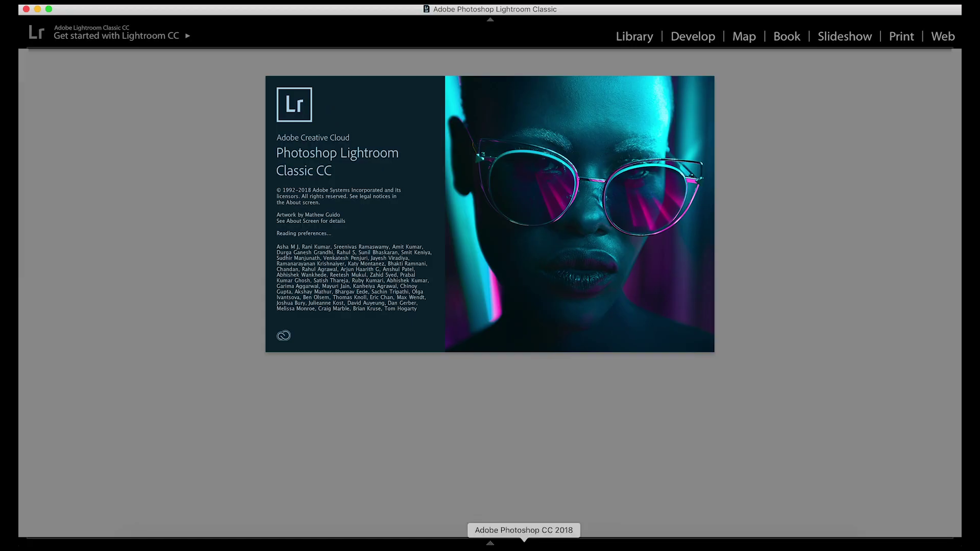
left_click(525, 546)
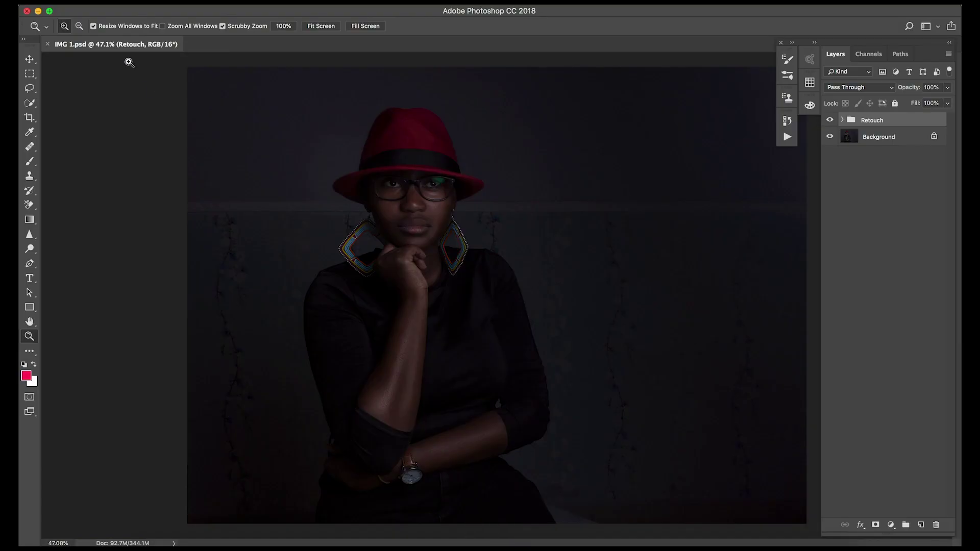
left_click(48, 44)
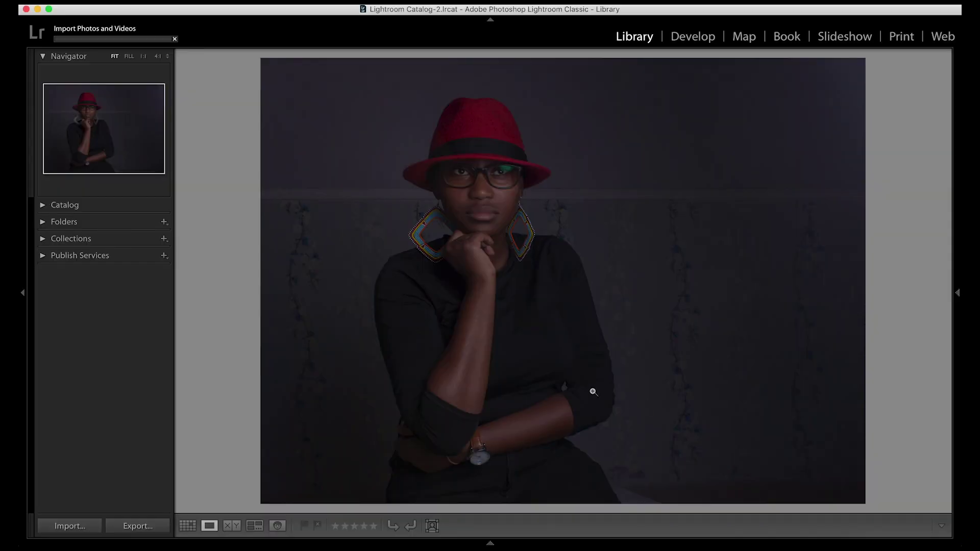
Open IMG 1.psd in Develop and apply the Church Service 1 preset
left_click(693, 36)
left_click(490, 543)
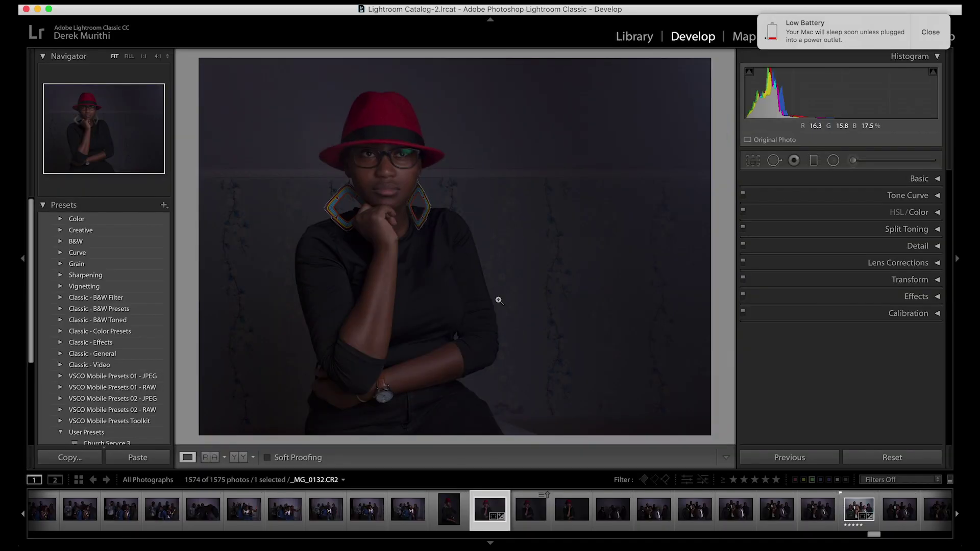
left_click(521, 525)
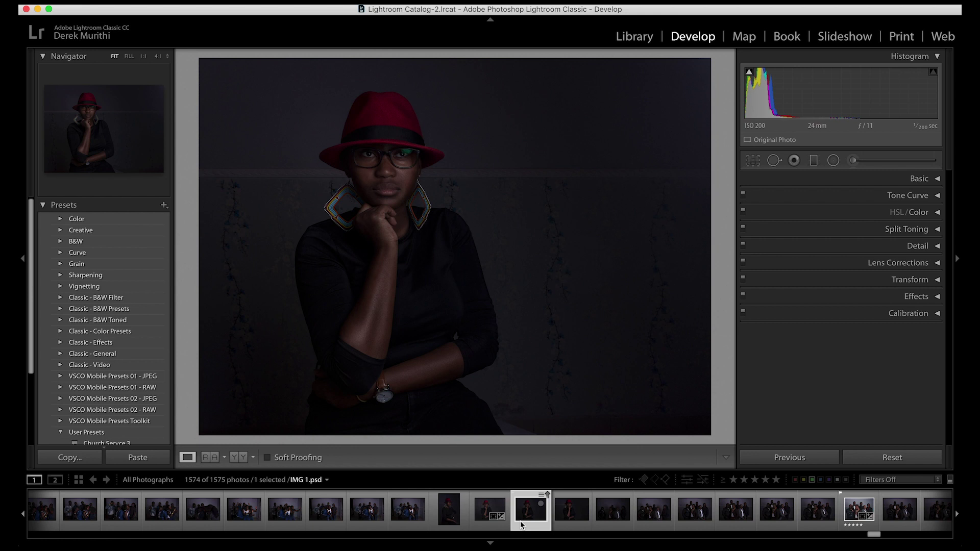
scroll(128, 408, "down", 2)
left_click(164, 430)
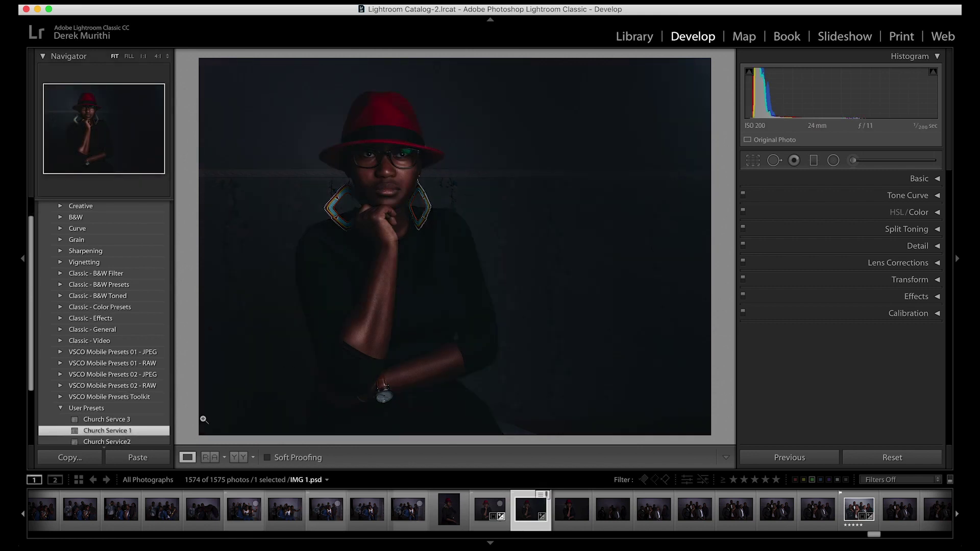
Lift Blacks to +76 and Shadows to +75, brighten exposure, and compare with the original
left_click(919, 178)
left_click_drag(874, 347, 890, 349)
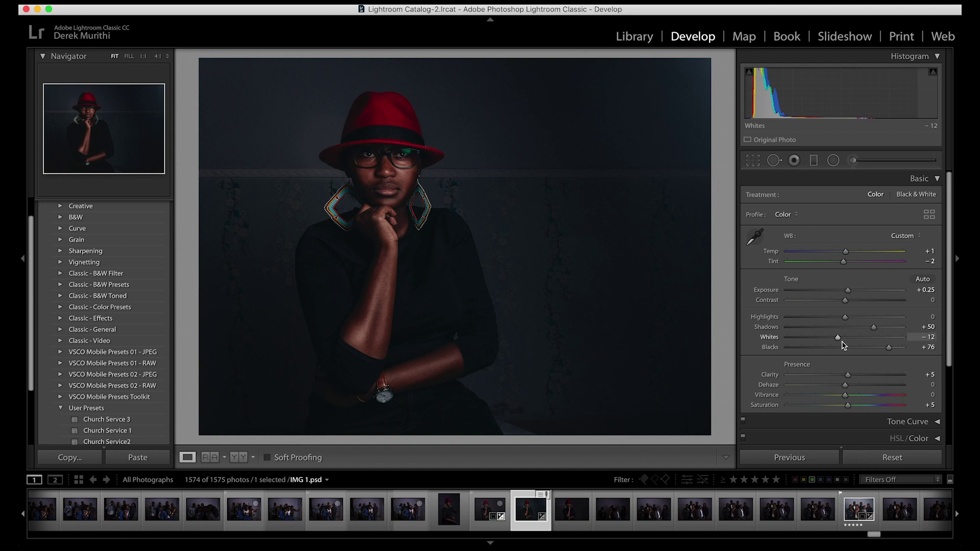
left_click_drag(874, 327, 889, 328)
left_click_drag(848, 290, 849, 290)
key("backslash")
key("backslash")
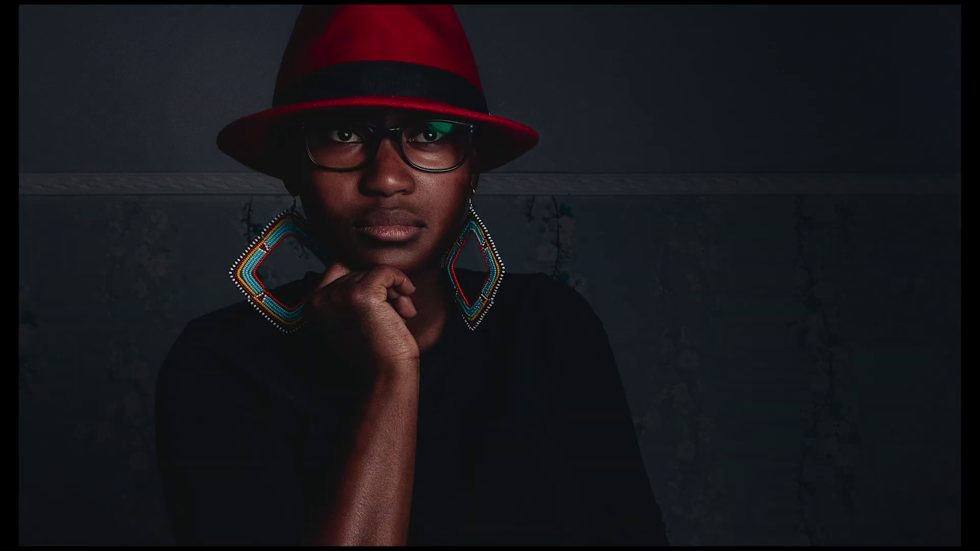
Set IMG 1.psd's exposure to +0.25, comparing it against neighbouring photos
key("f")
double_click(797, 290)
scroll(447, 510, "down", 2)
left_click(447, 511)
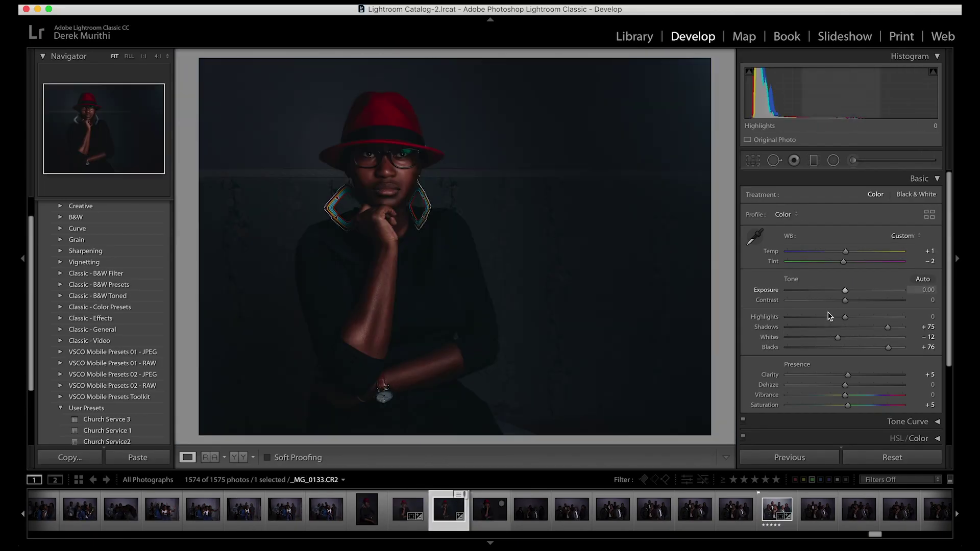
left_click_drag(847, 292, 849, 292)
left_click(366, 510)
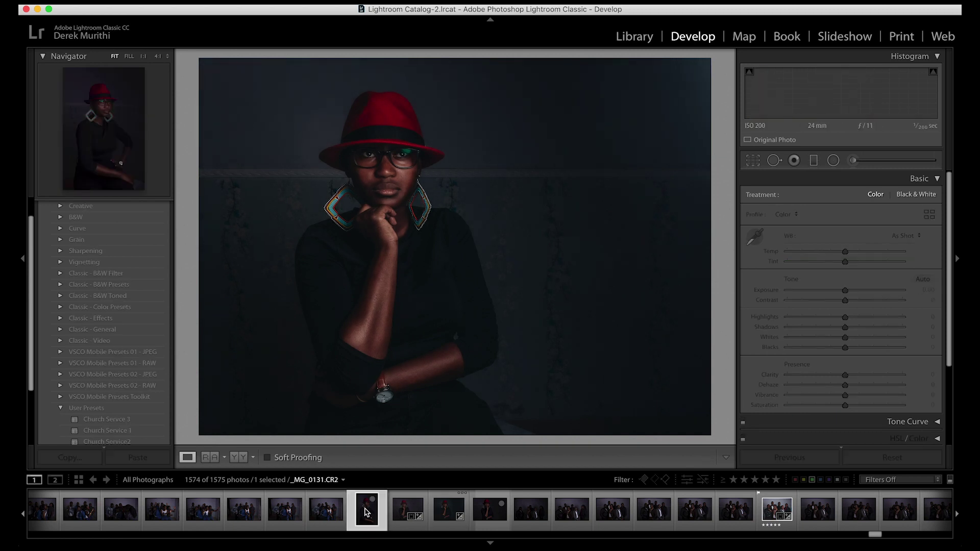
left_click(449, 511)
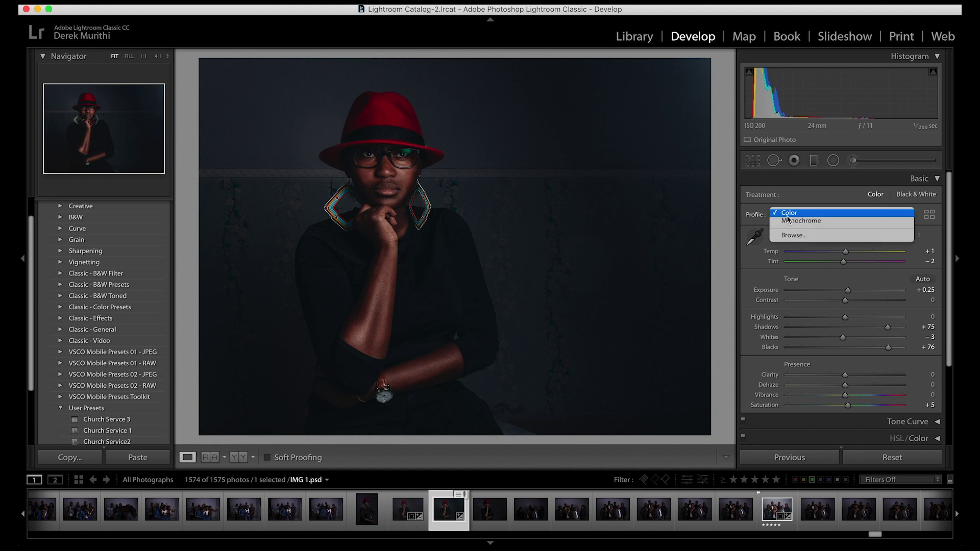
Shift the Blue Primary hue in Calibration to -26
left_click(932, 182)
left_click(888, 313)
left_click_drag(822, 422, 830, 425)
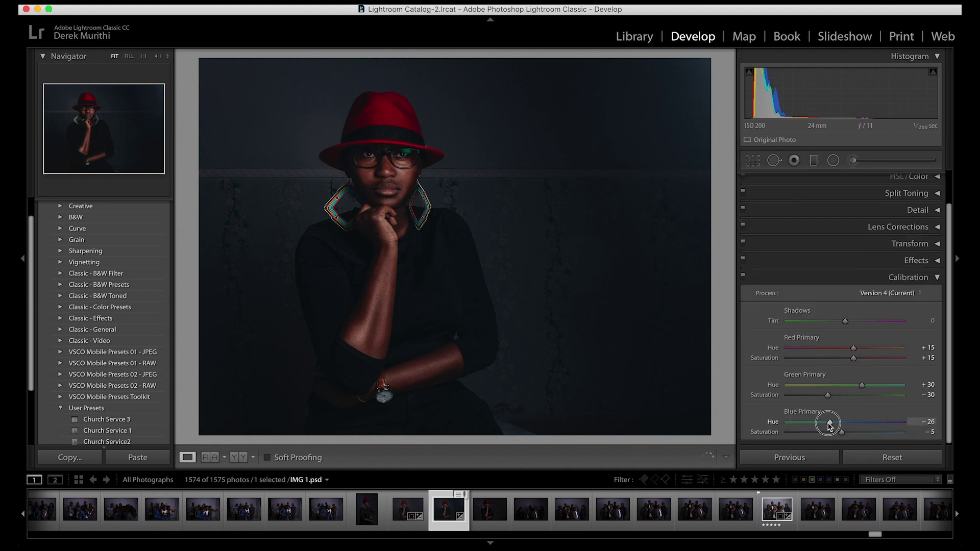
key("super+1")
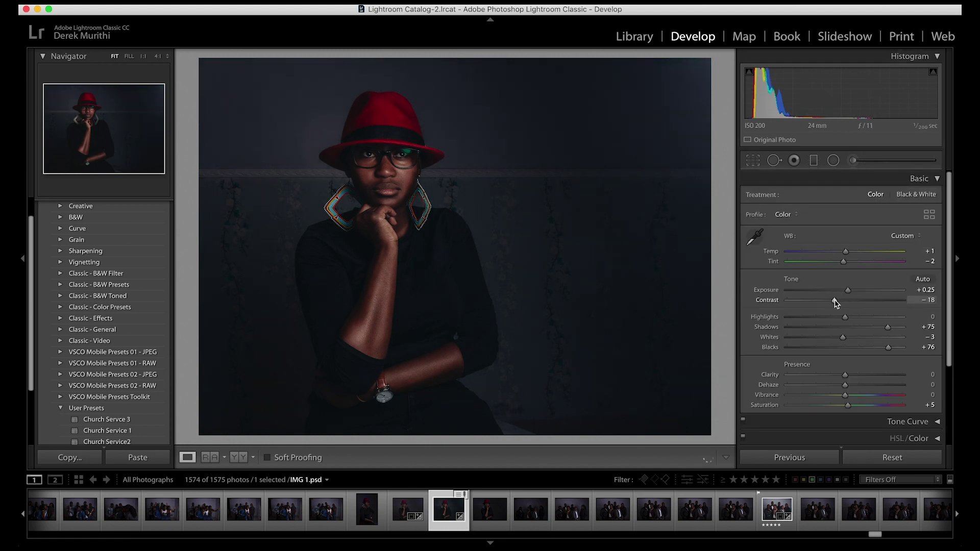
key("super+1")
Add a slight -9 post-crop vignette and preview the finished photo full screen
left_click(22, 258)
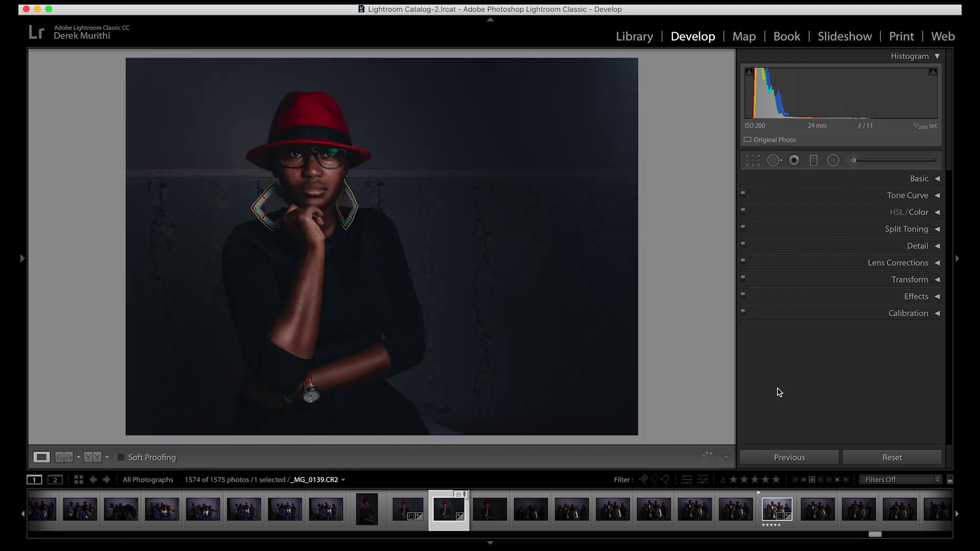
key("super+7")
left_click_drag(845, 334, 841, 337)
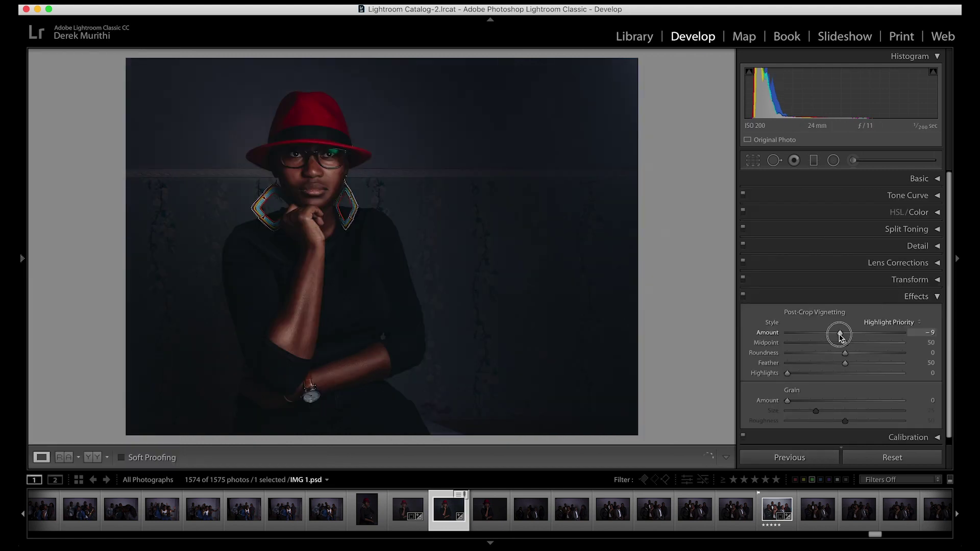
left_click(748, 298)
key("f")
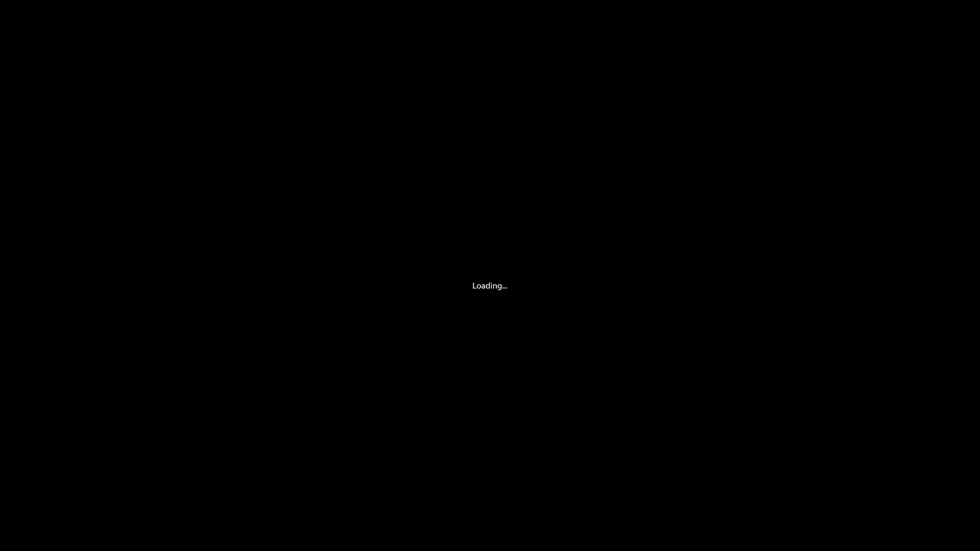
left_click(370, 137)
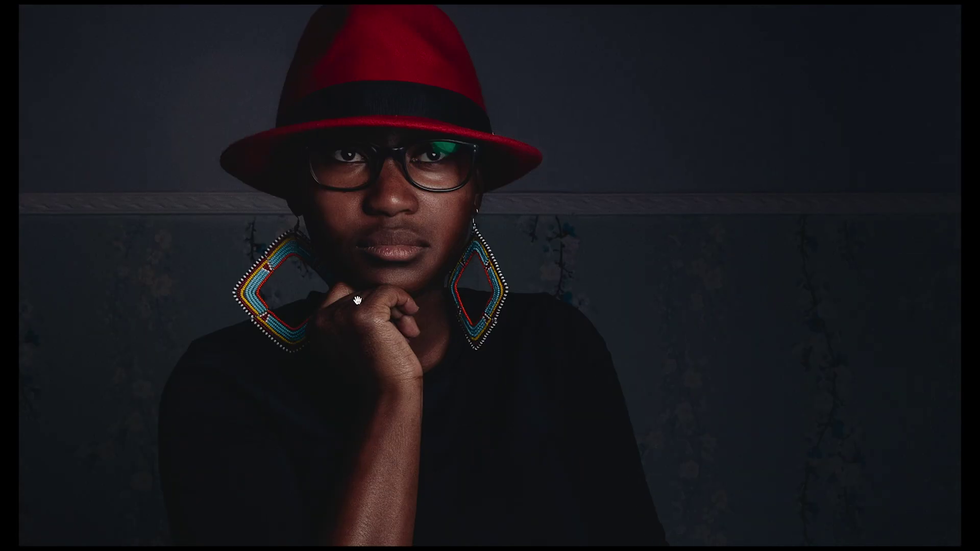